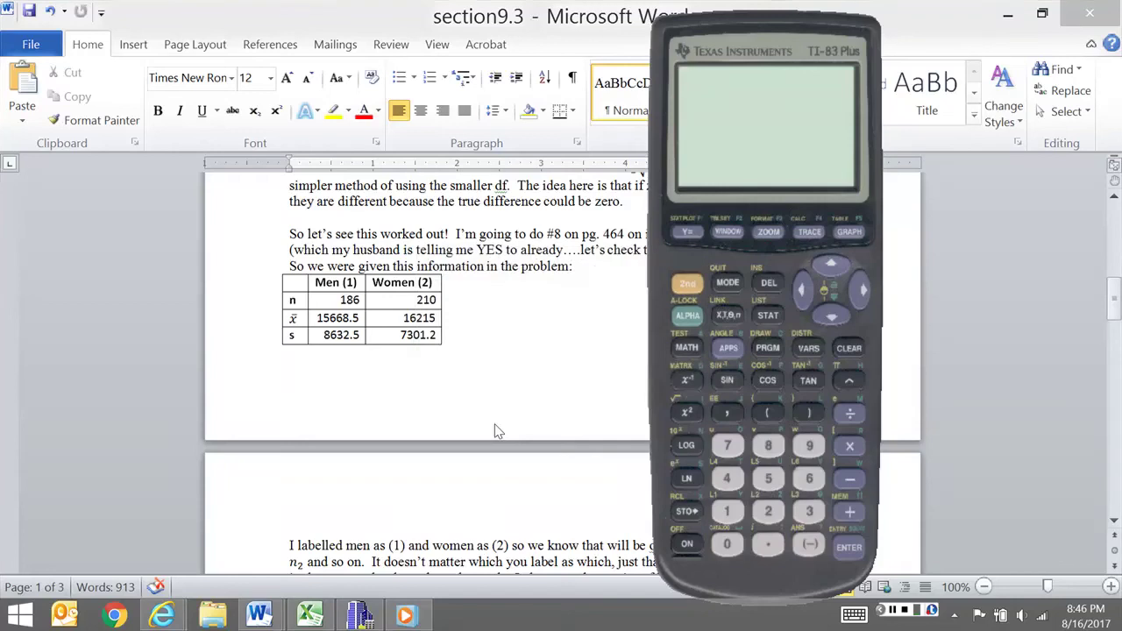
Open the 2-SampTTest setup with Stats input and values 15668.5, 8632.5, 186, 16215, 7301.2, 210
mouse_move(728, 72)
left_mouse_down()
mouse_move(832, 94)
mouse_move(831, 109)
mouse_move(804, 87)
mouse_move(601, 34)
left_mouse_up()
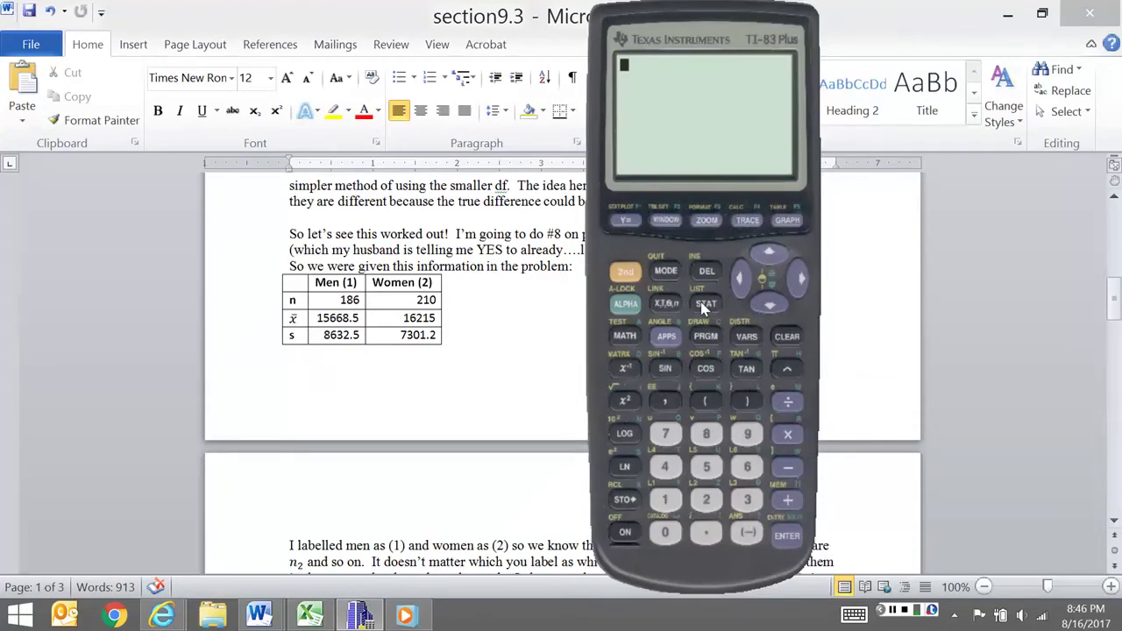
left_click(704, 304)
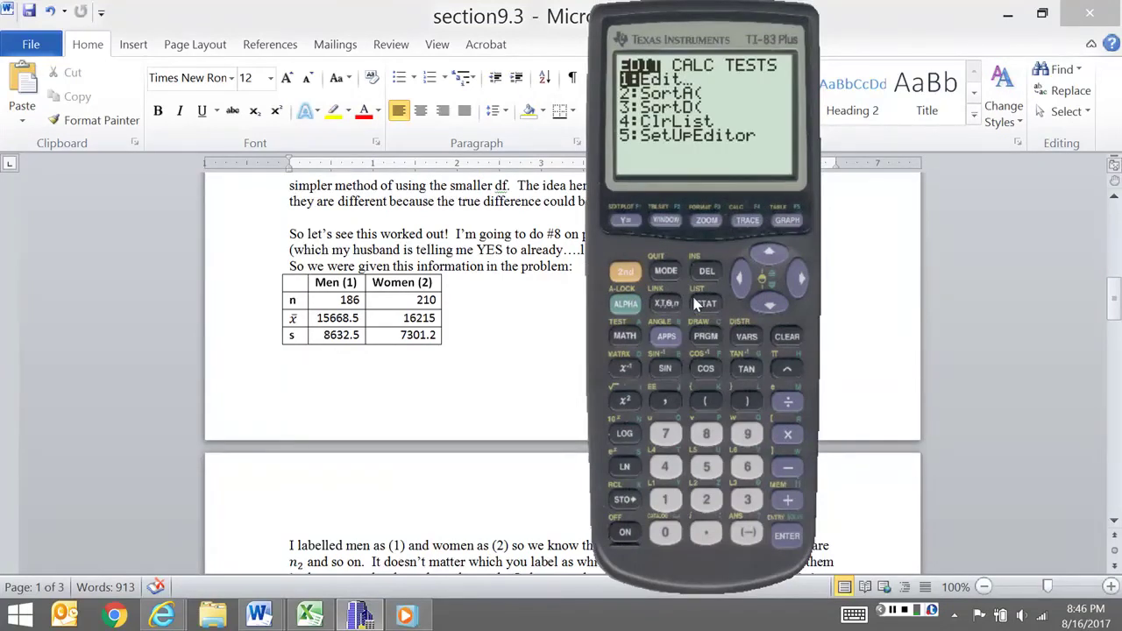
left_click(791, 278)
left_click(790, 278)
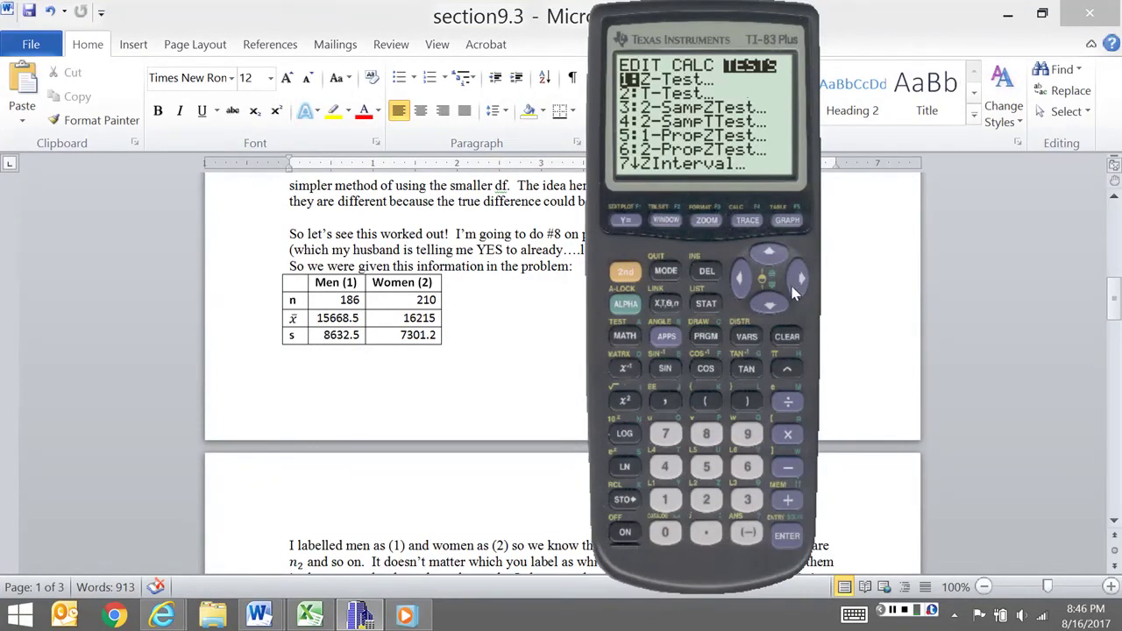
left_click(761, 310)
left_click(761, 309)
left_click(762, 309)
left_click(787, 535)
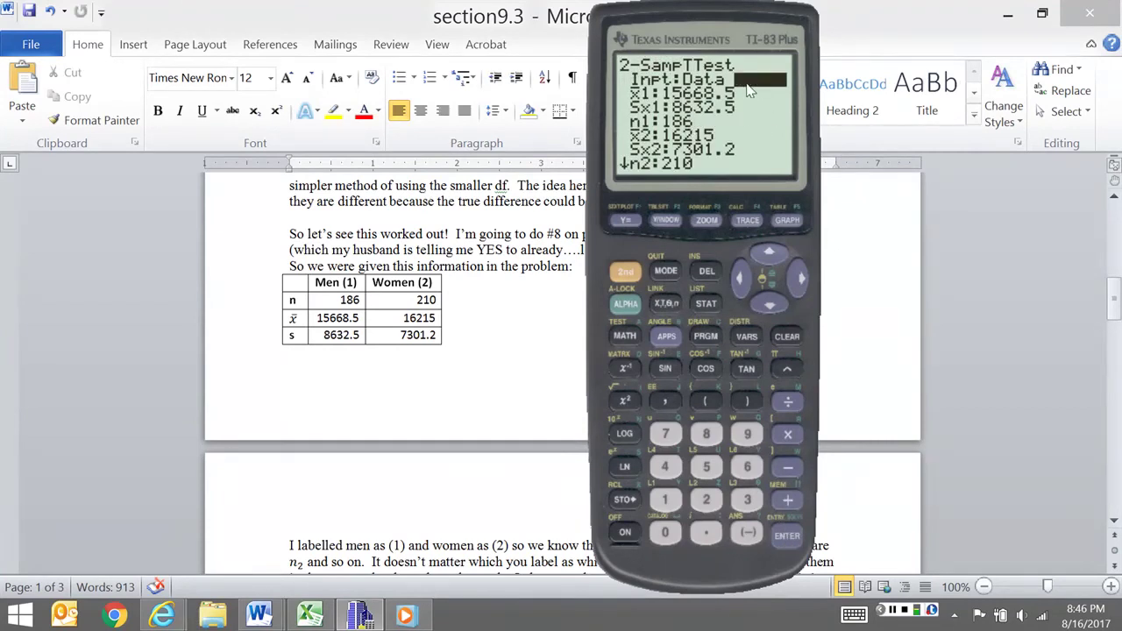
left_click(739, 281)
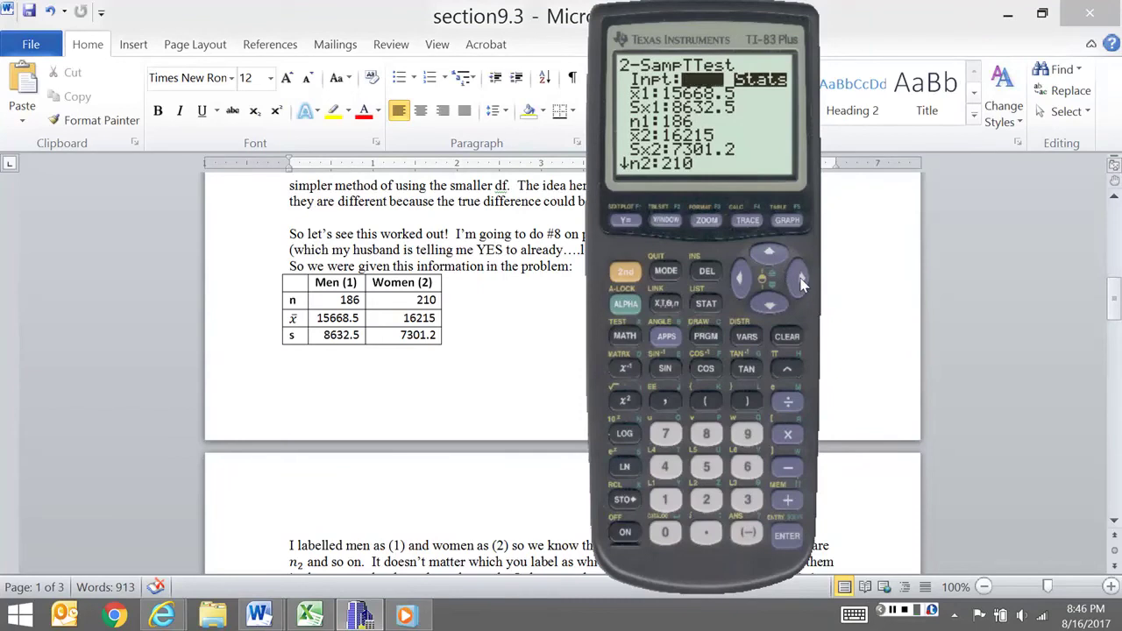
Keep Stats input, reach the μ1 alternative line, and scroll the notes to H1: μ1 < μ2
left_click(799, 278)
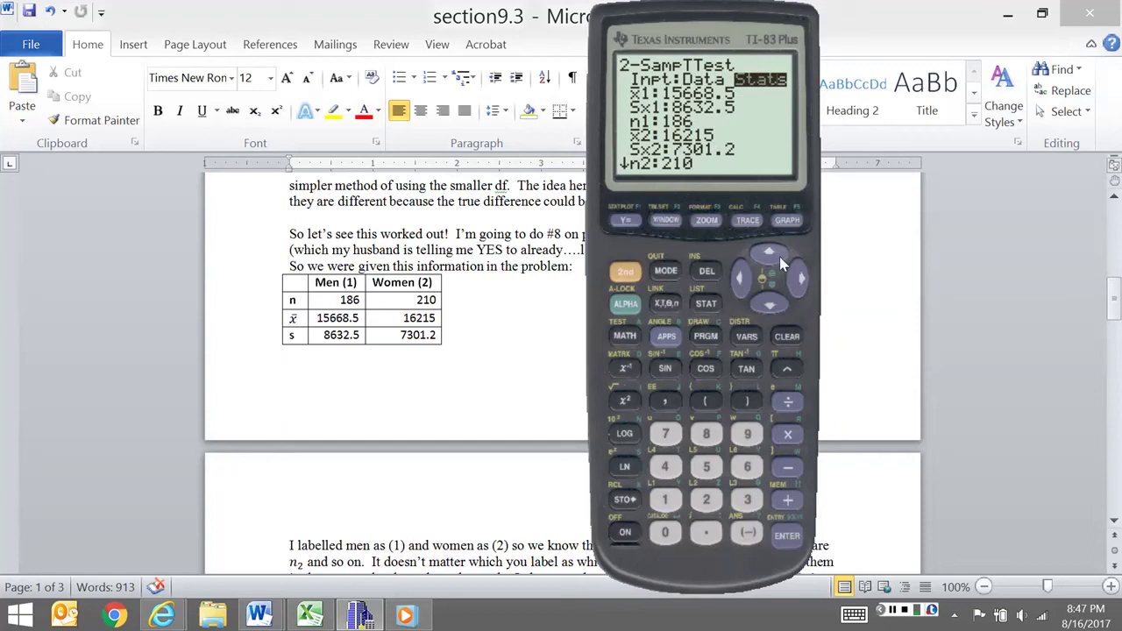
left_click(775, 307)
left_click(774, 308)
left_click(776, 307)
left_click(777, 307)
left_click(777, 307)
left_click(777, 307)
left_click(777, 306)
left_click(776, 307)
left_click(768, 255)
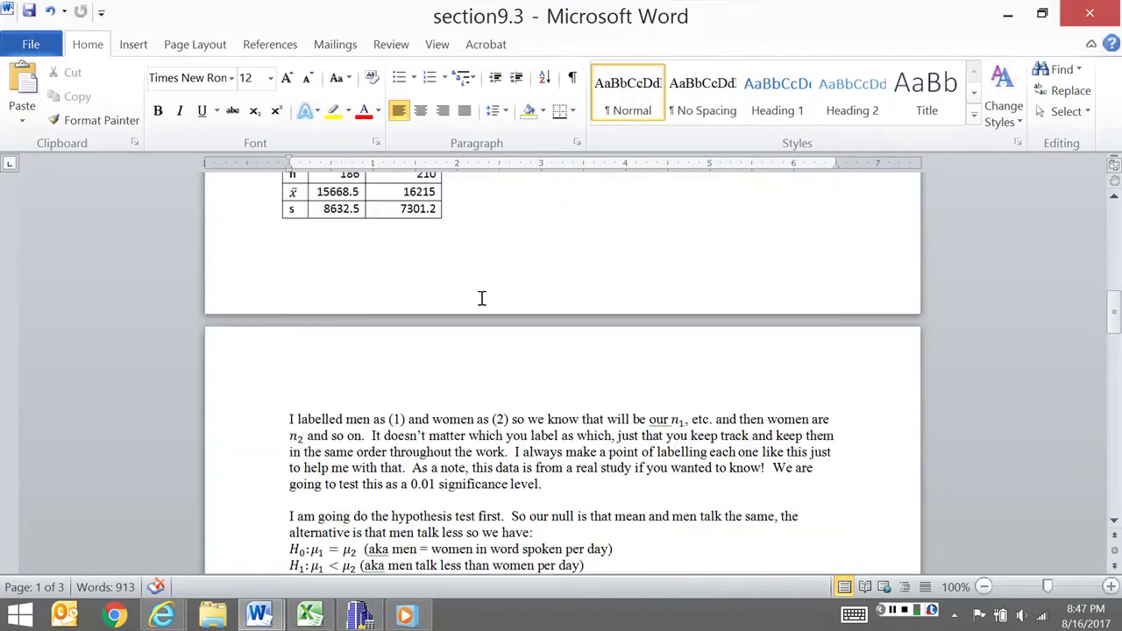
scroll(481, 298, "down", 7)
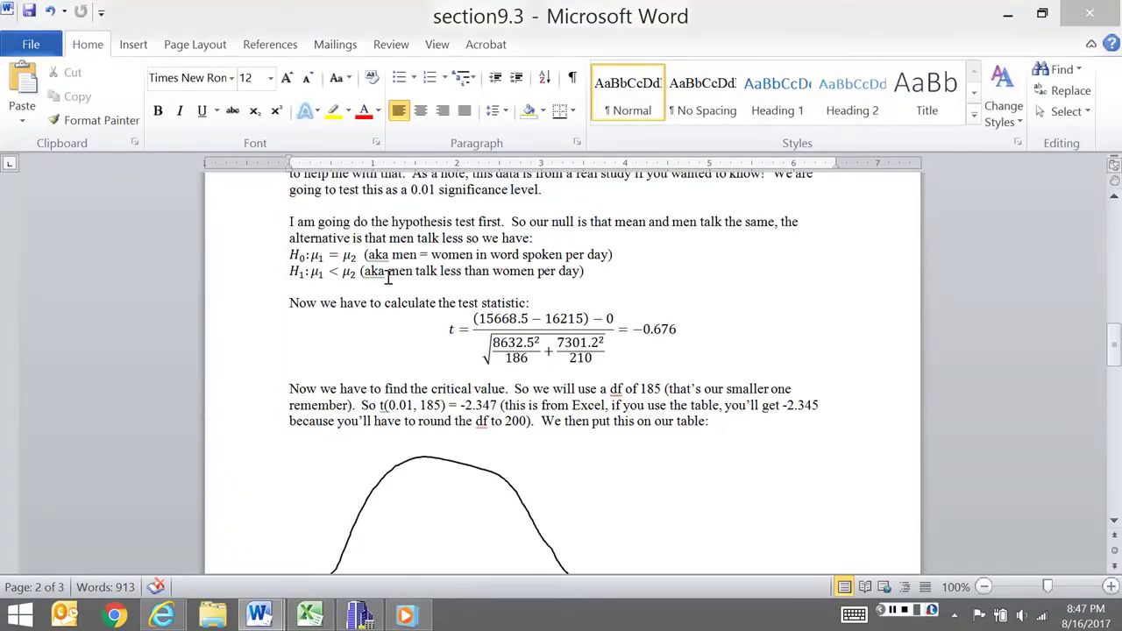
Choose the μ1<μ2 alternative, leave Pooled at No, and move to Calculate
left_click(368, 619)
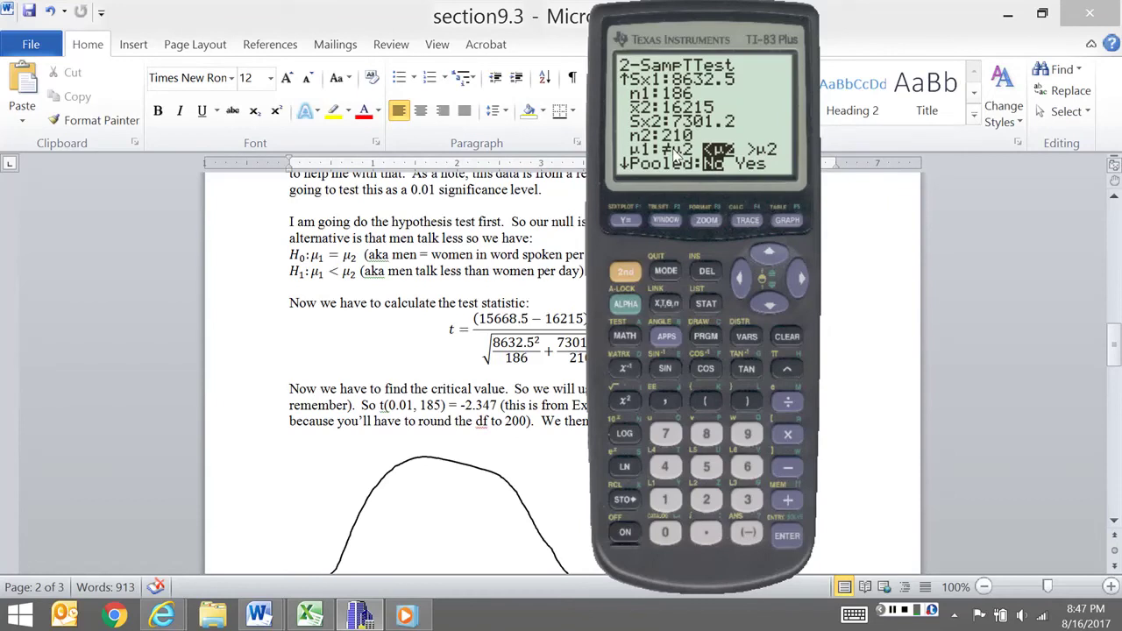
left_click(765, 307)
left_click(765, 306)
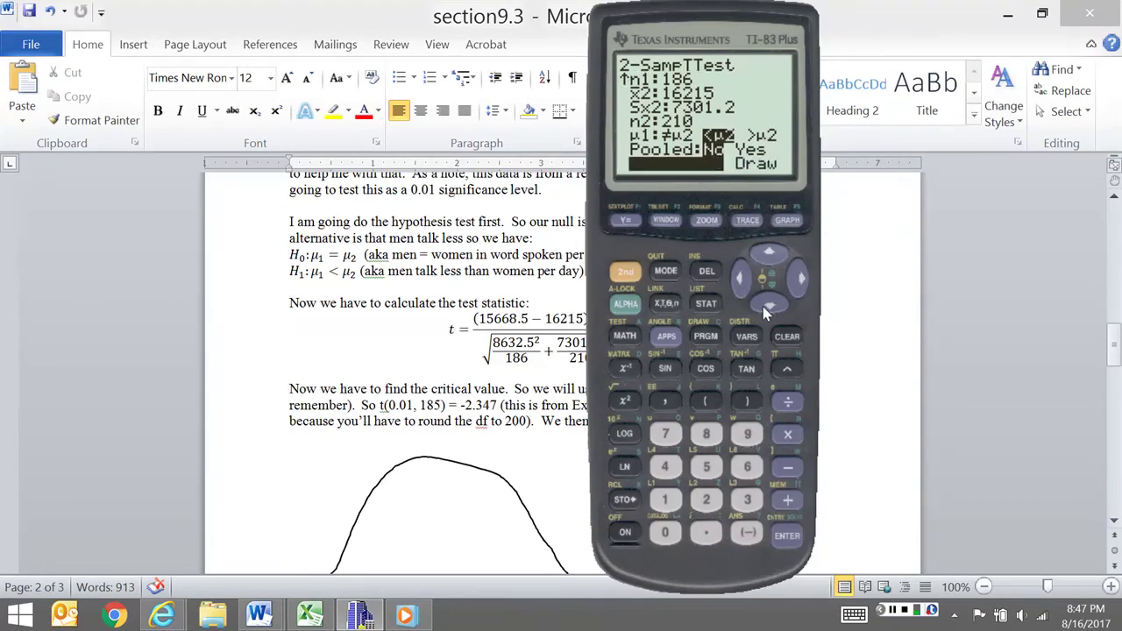
Calculate the test (t = −.6755, p = .2499, df = 364.26) and move the calculator aside
left_click(786, 535)
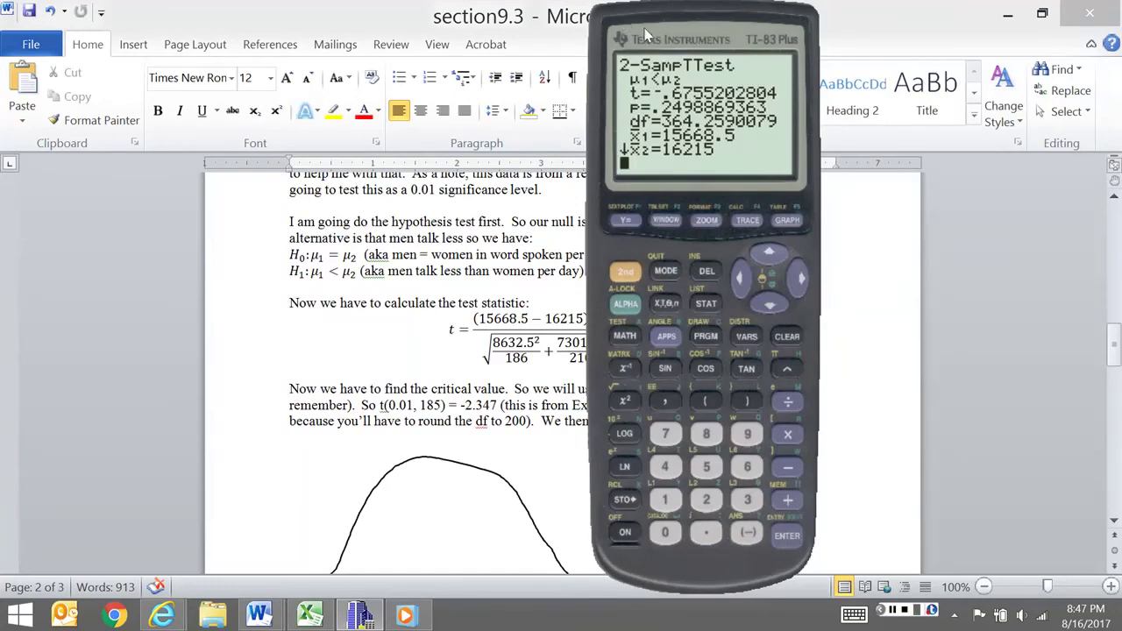
left_click_drag(644, 27, 749, 31)
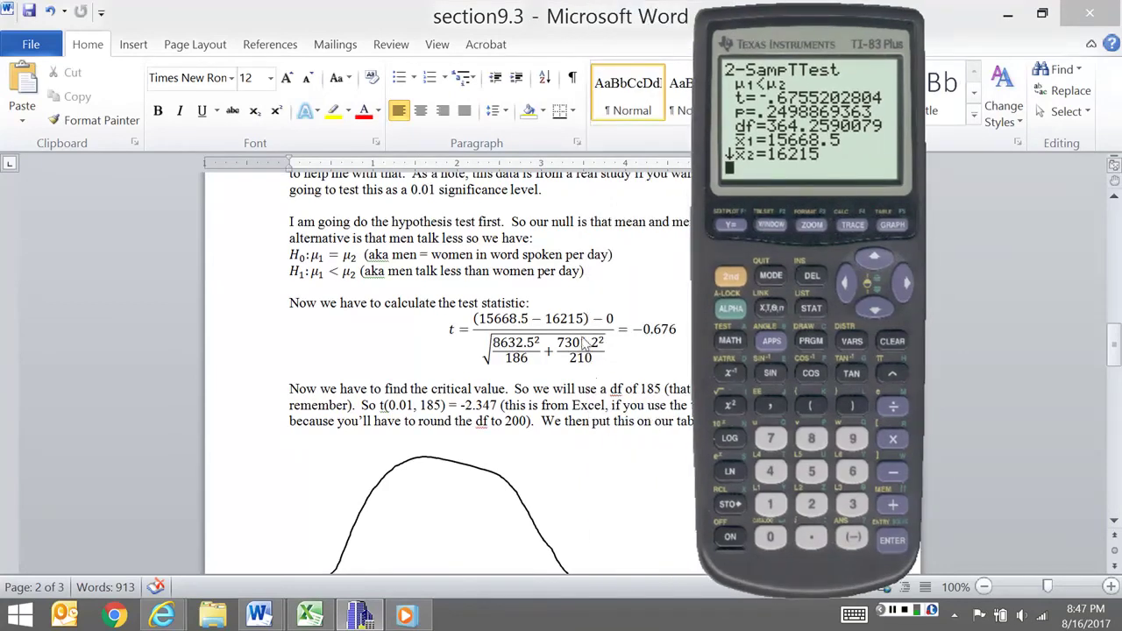
left_click(649, 349)
scroll(618, 363, "down", 1)
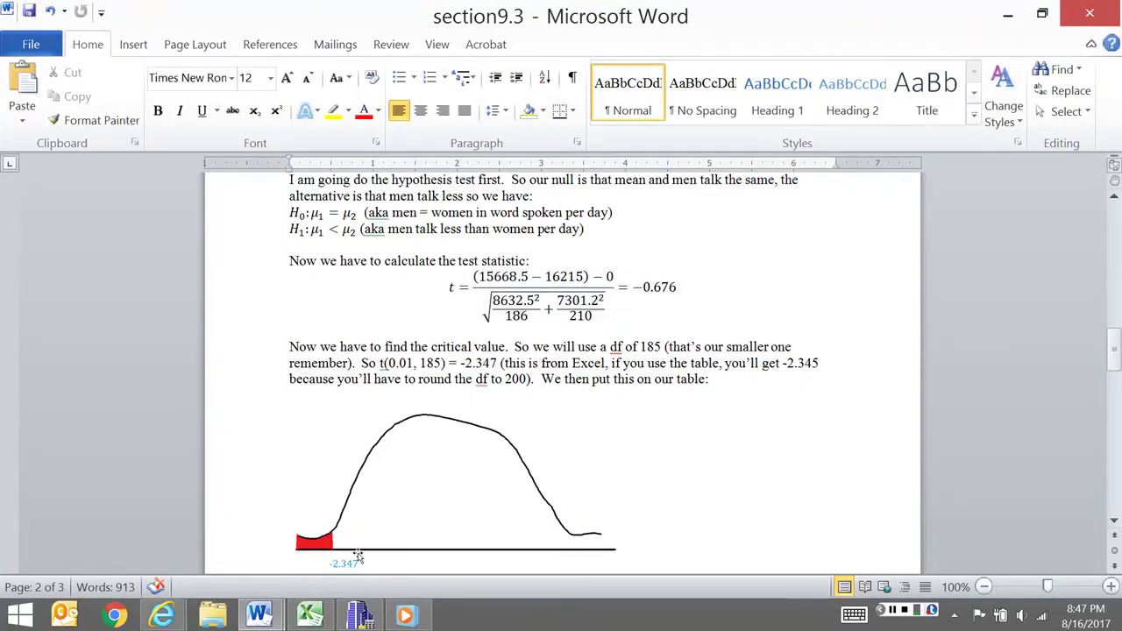
Highlight t = −0.676 and df 185 in the notes, then bring back the calculator results
left_click_drag(684, 286, 639, 302)
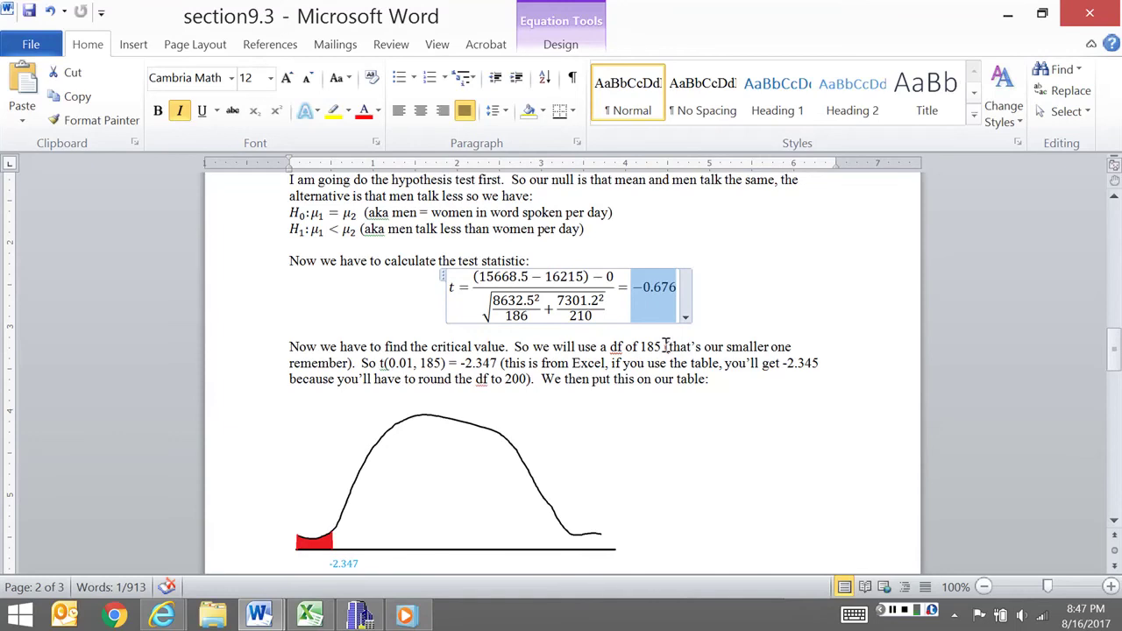
left_click_drag(666, 346, 620, 348)
key("alt+Tab")
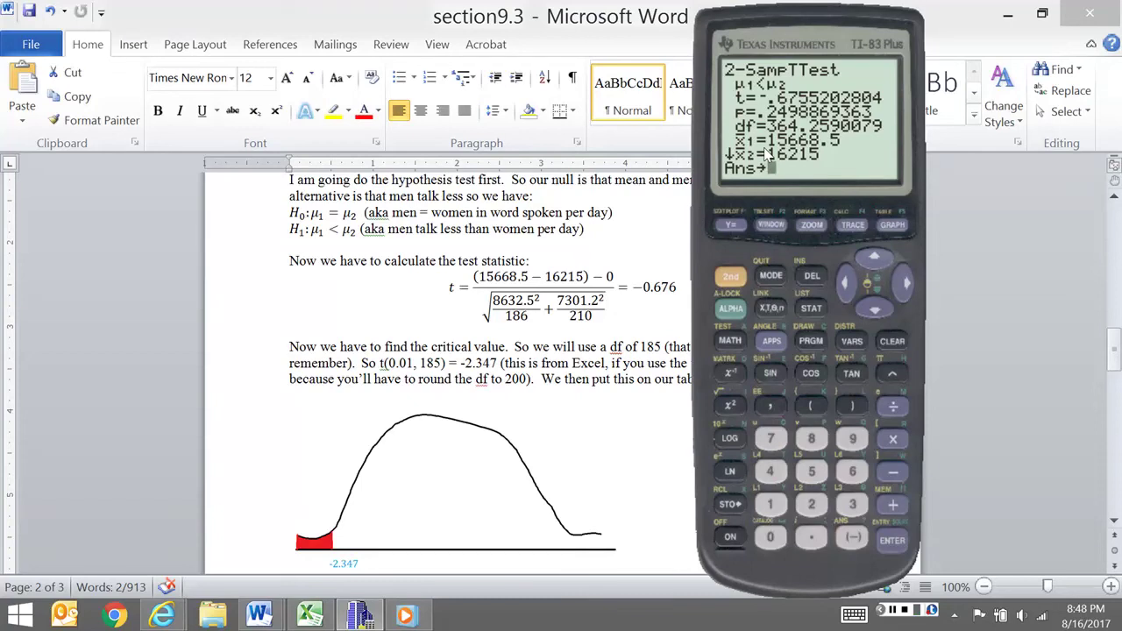
Clear the calculator and select the notes' interval −2445.2 < (μ1 − μ2) < 1352.2 words
left_click(894, 342)
left_click(605, 375)
scroll(601, 384, "down", 5)
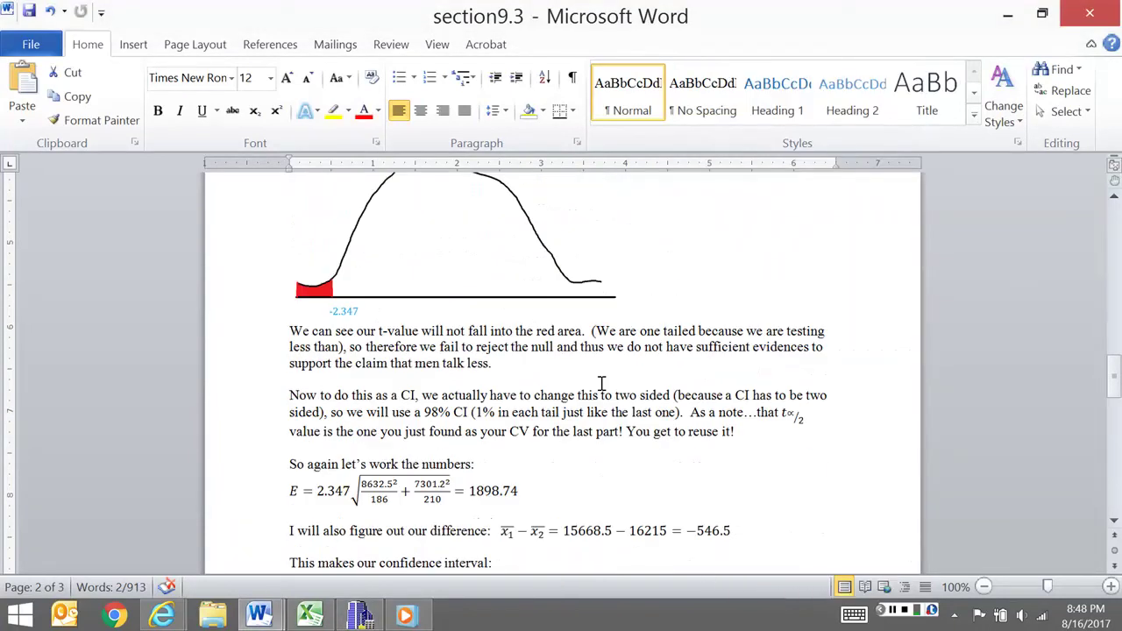
scroll(598, 389, "down", 3)
left_click_drag(736, 405, 471, 401)
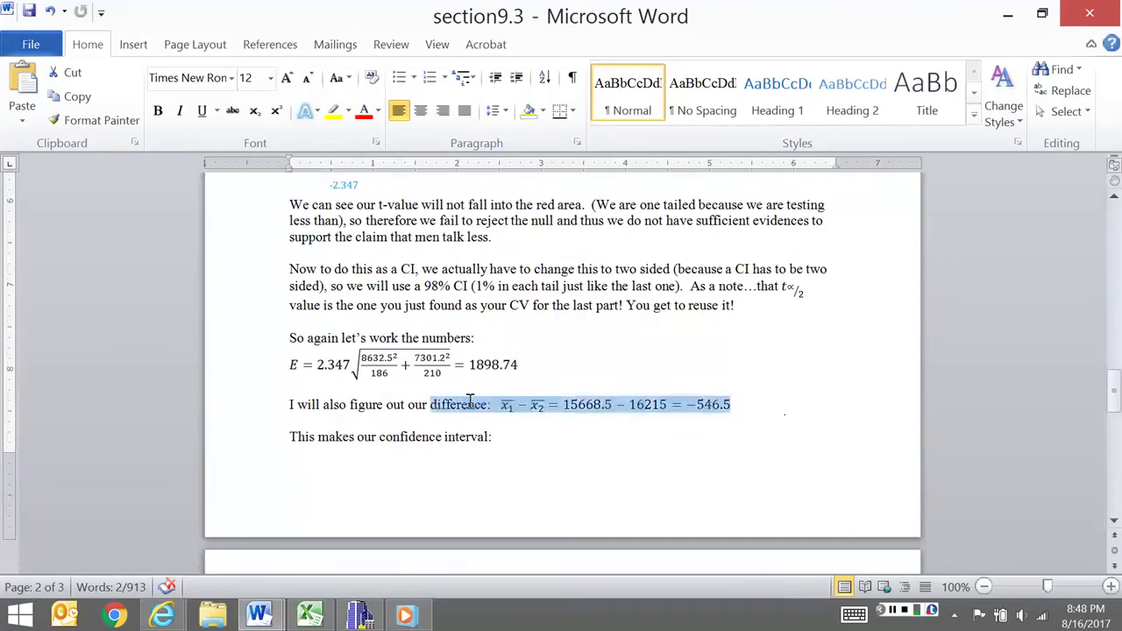
scroll(481, 409, "down", 5)
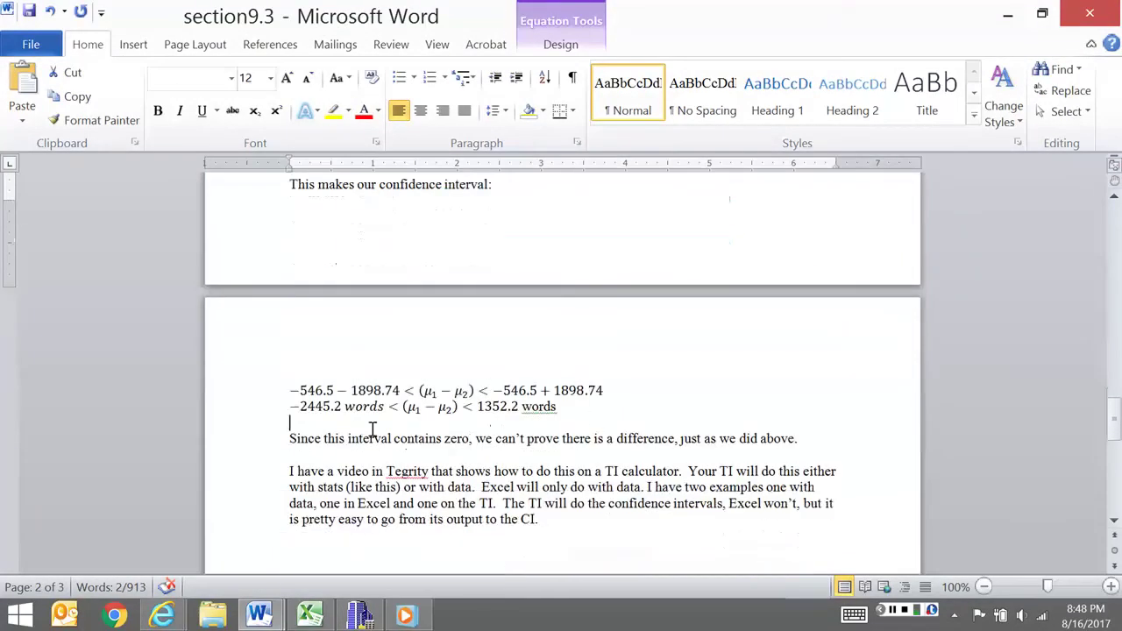
triple_click(295, 405)
Return the calculator to a cleared home screen
key("alt+Tab")
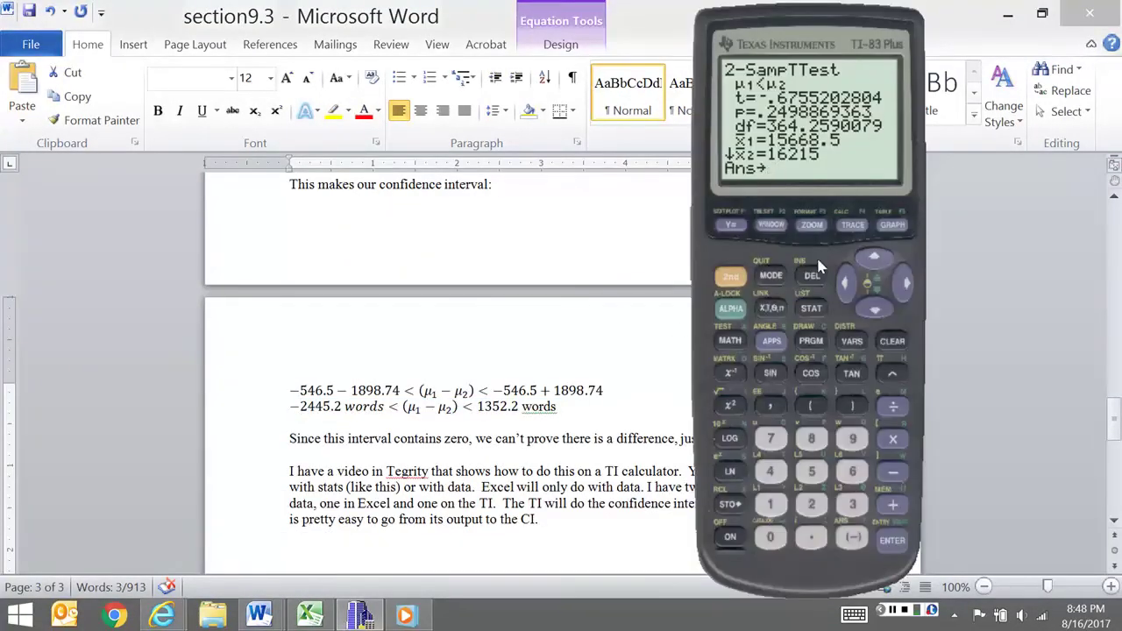
left_click(892, 341)
left_click(730, 276)
left_click(764, 278)
left_click(763, 278)
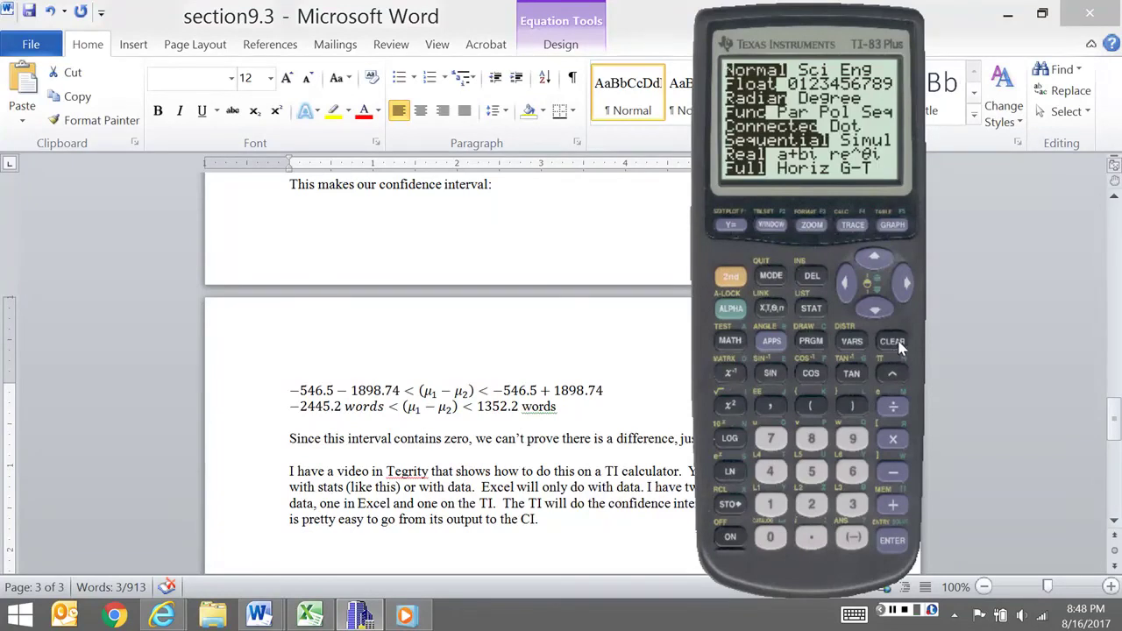
left_click(894, 343)
left_click(892, 344)
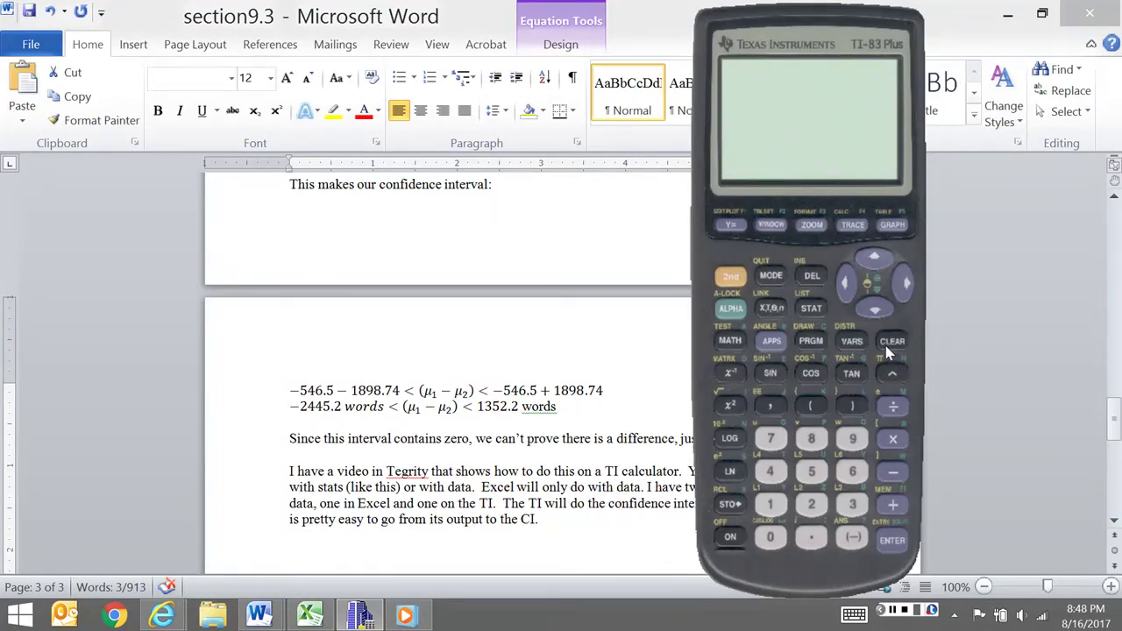
Open 0:2-SampTInt from the STAT TESTS menu, with the sample values pre-filled
left_click(811, 308)
left_click(899, 279)
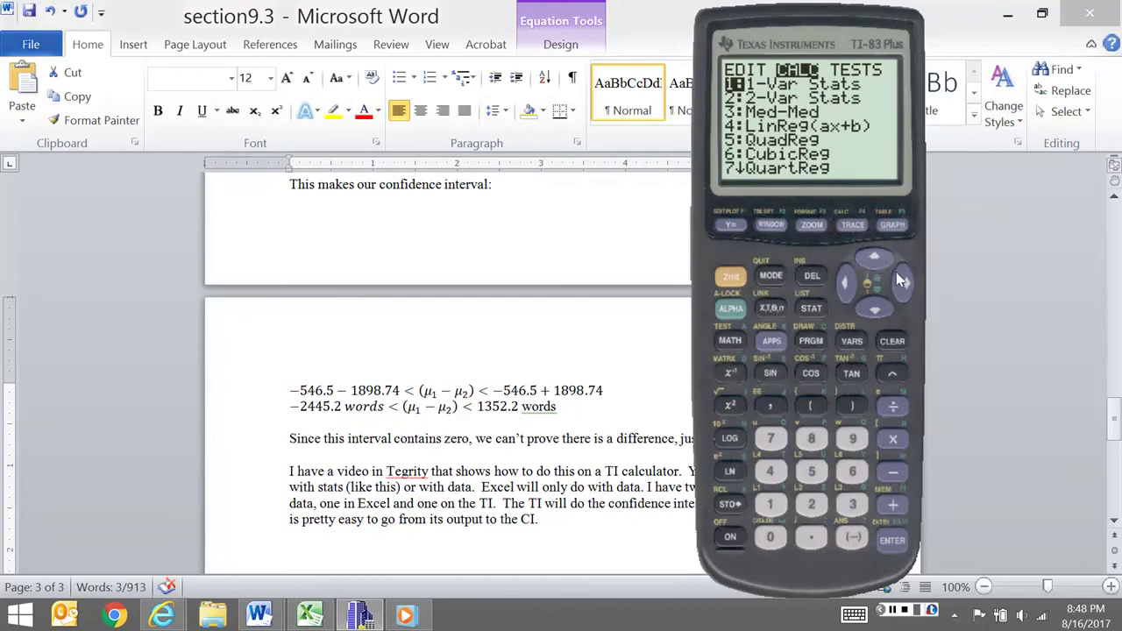
left_click(897, 280)
left_click(866, 313)
left_click(866, 313)
left_click(866, 316)
left_click(866, 315)
left_click(866, 317)
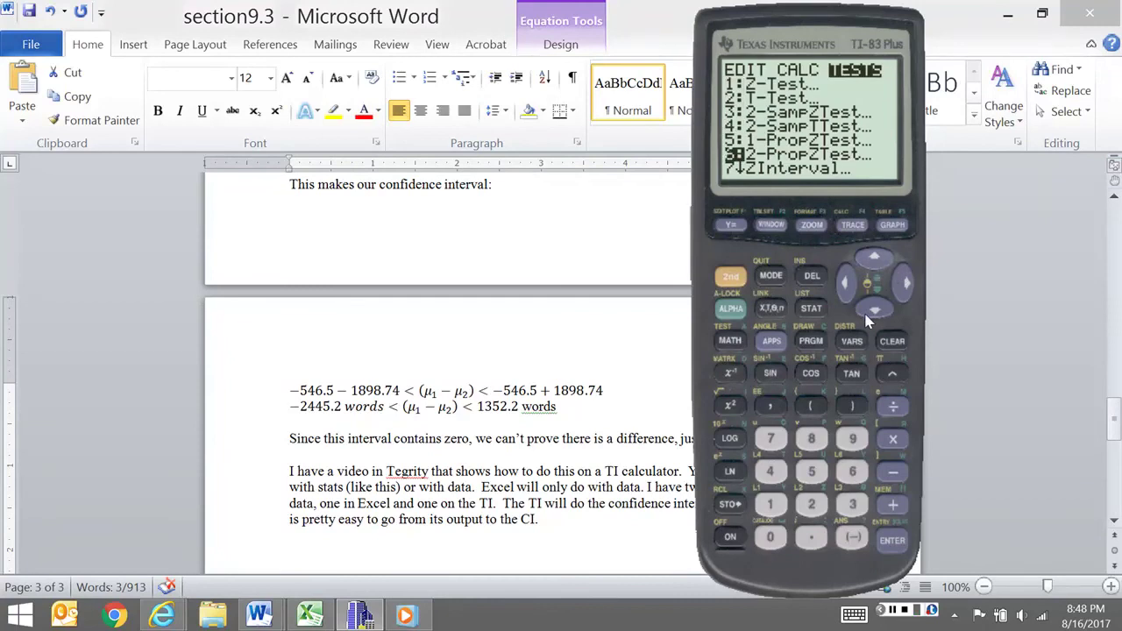
left_click(866, 315)
left_click(865, 317)
left_click(866, 314)
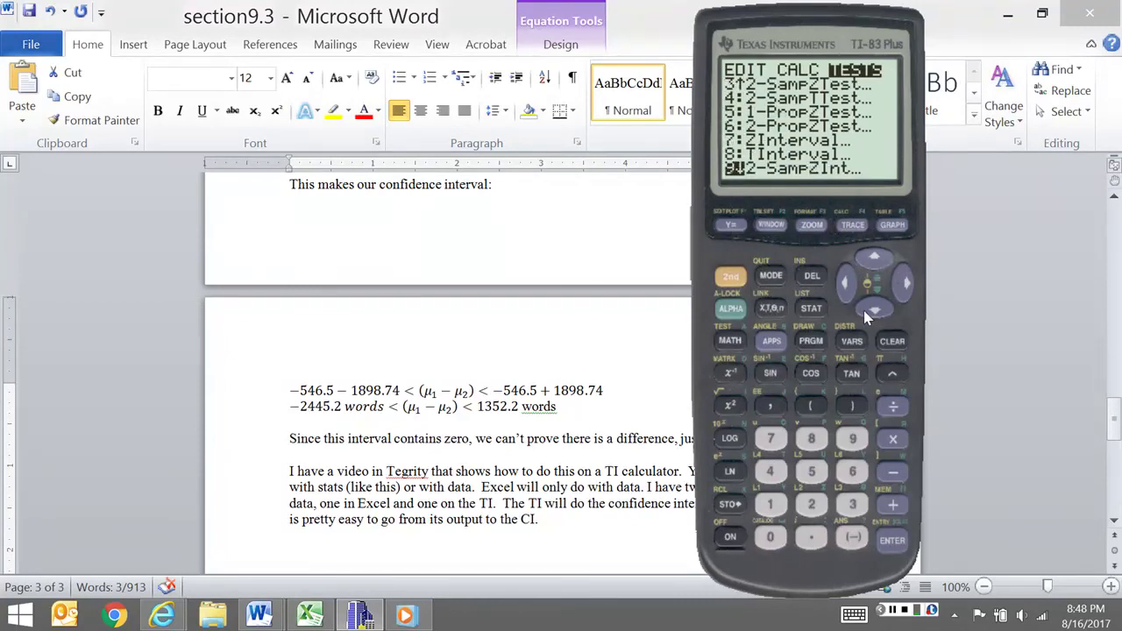
left_click(864, 311)
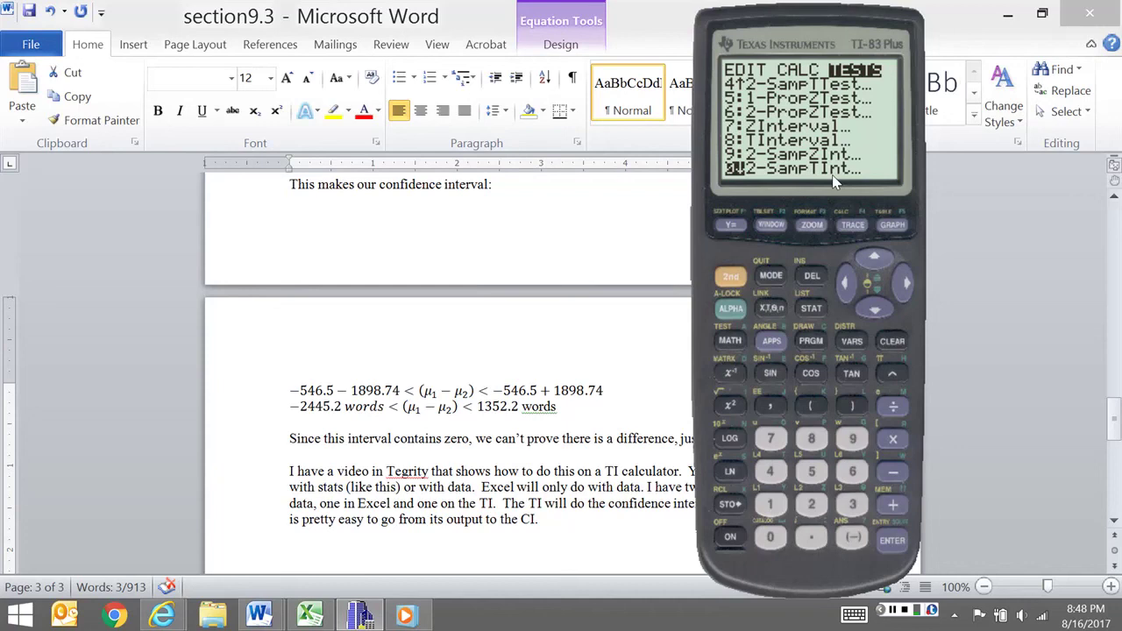
left_click(877, 263)
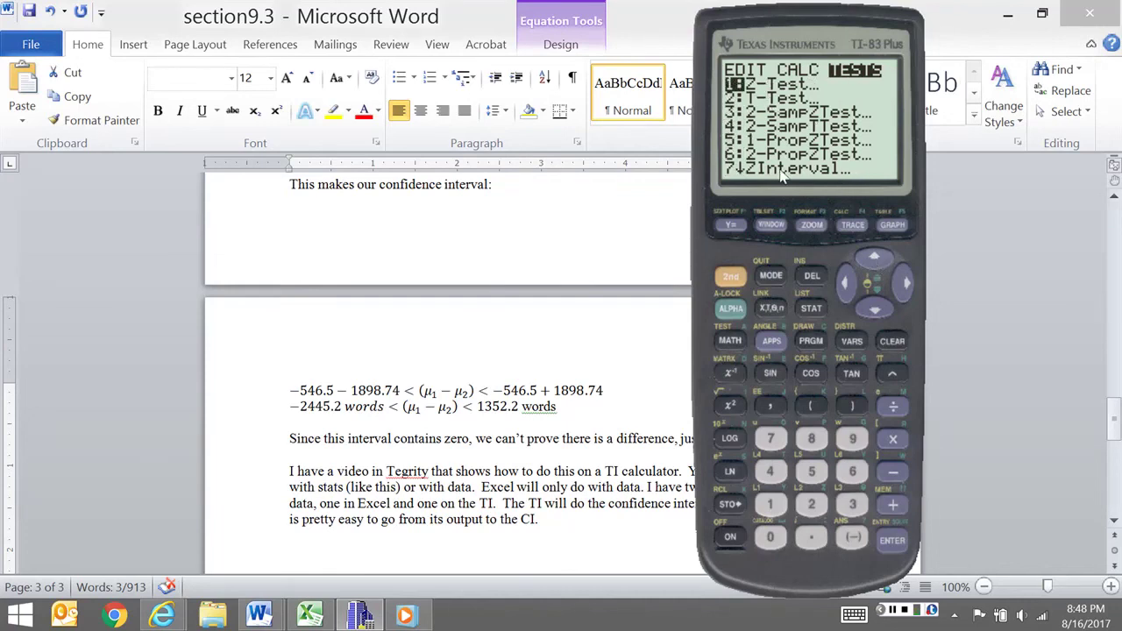
left_click(878, 312)
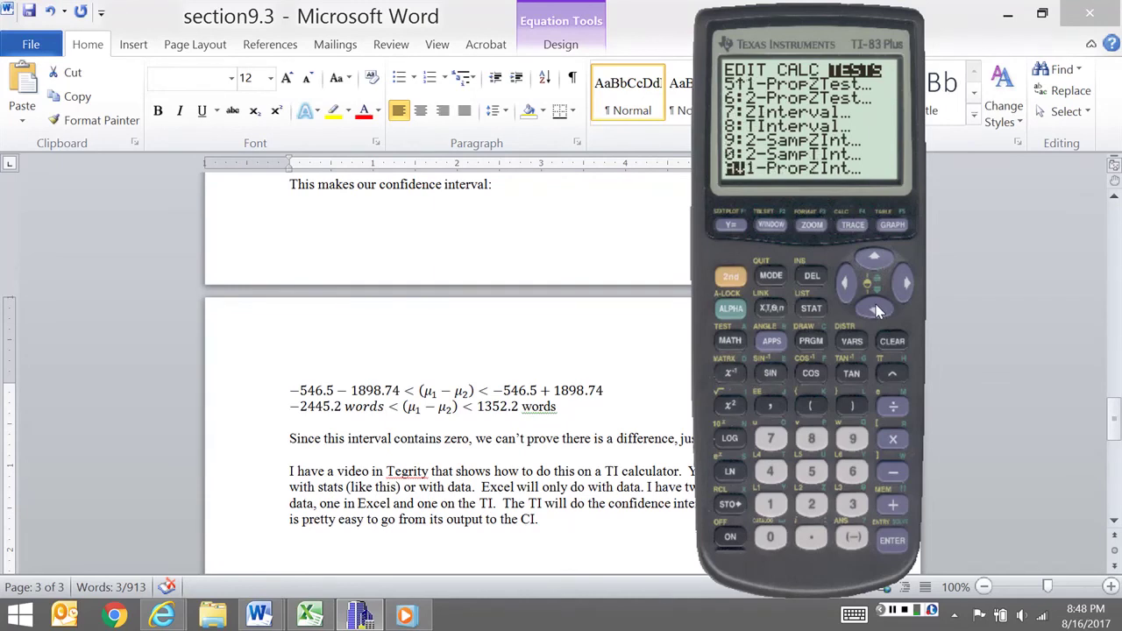
left_click(873, 256)
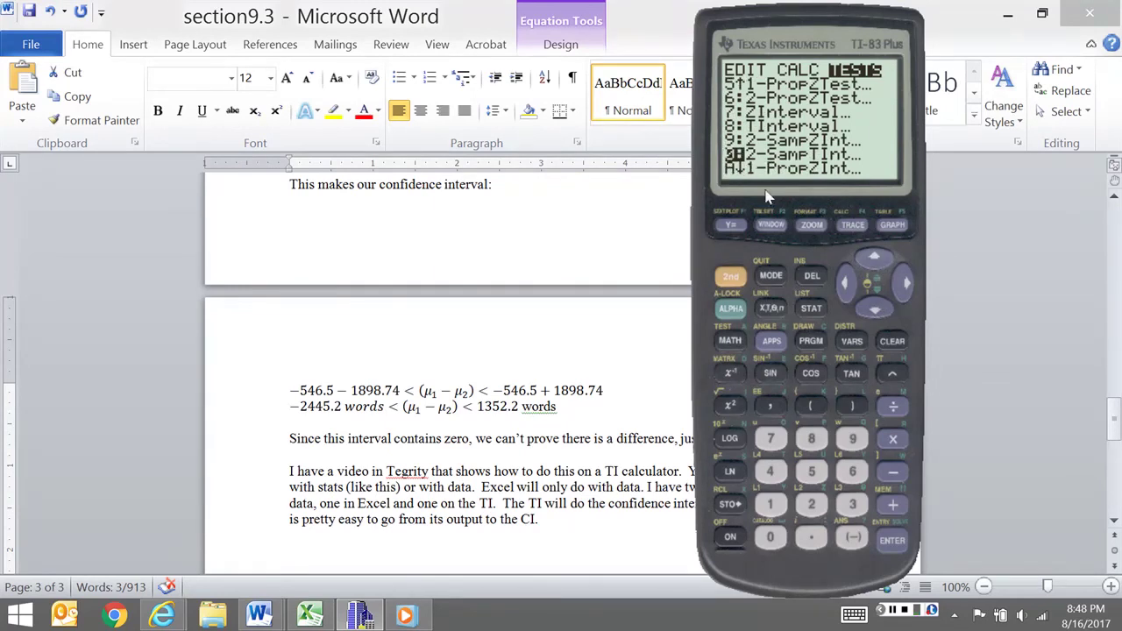
left_click(894, 543)
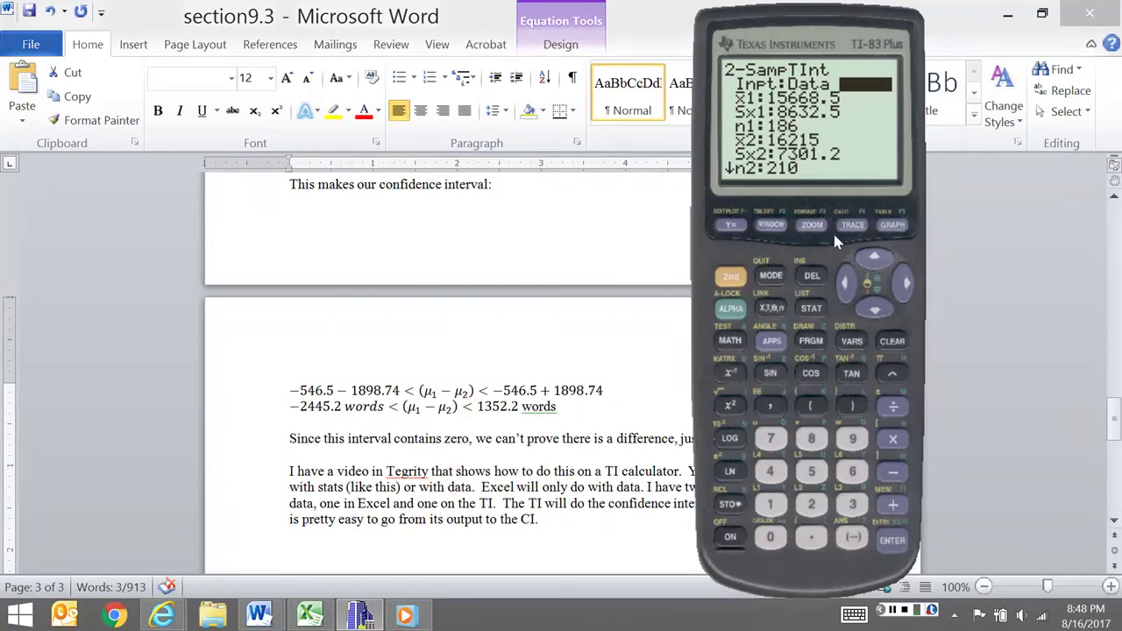
Set the 2-SampTInt confidence level to .98, reach Pooled, and switch to the Word notes
left_click(874, 308)
left_click(874, 308)
left_click(874, 307)
left_click(873, 303)
left_click(874, 306)
left_click(874, 307)
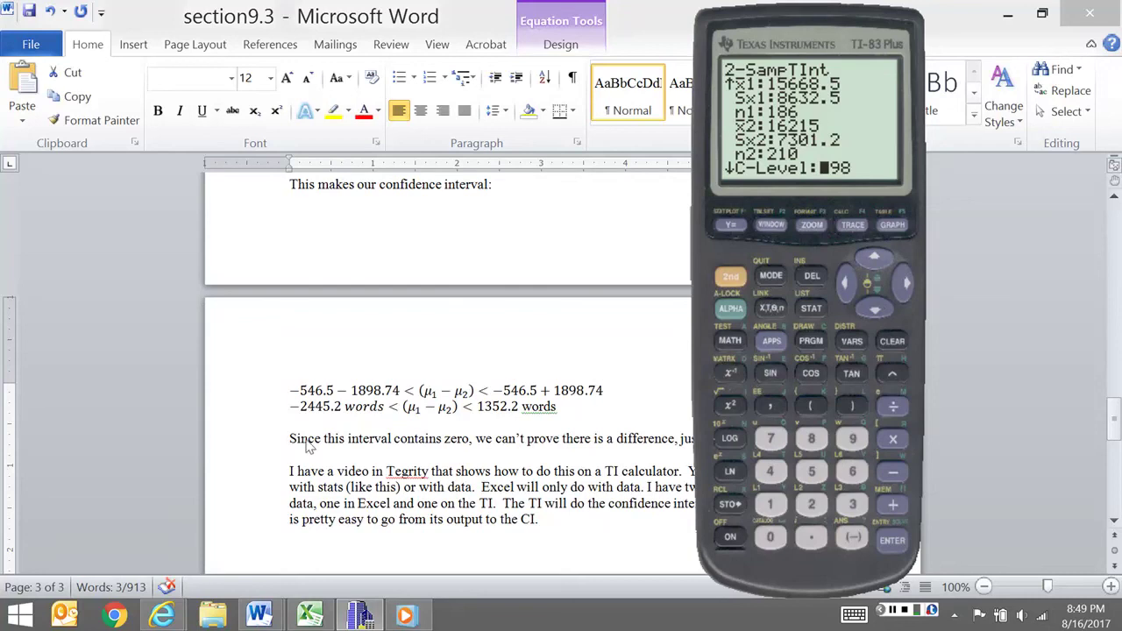
left_click(815, 537)
left_click(819, 441)
left_click(841, 286)
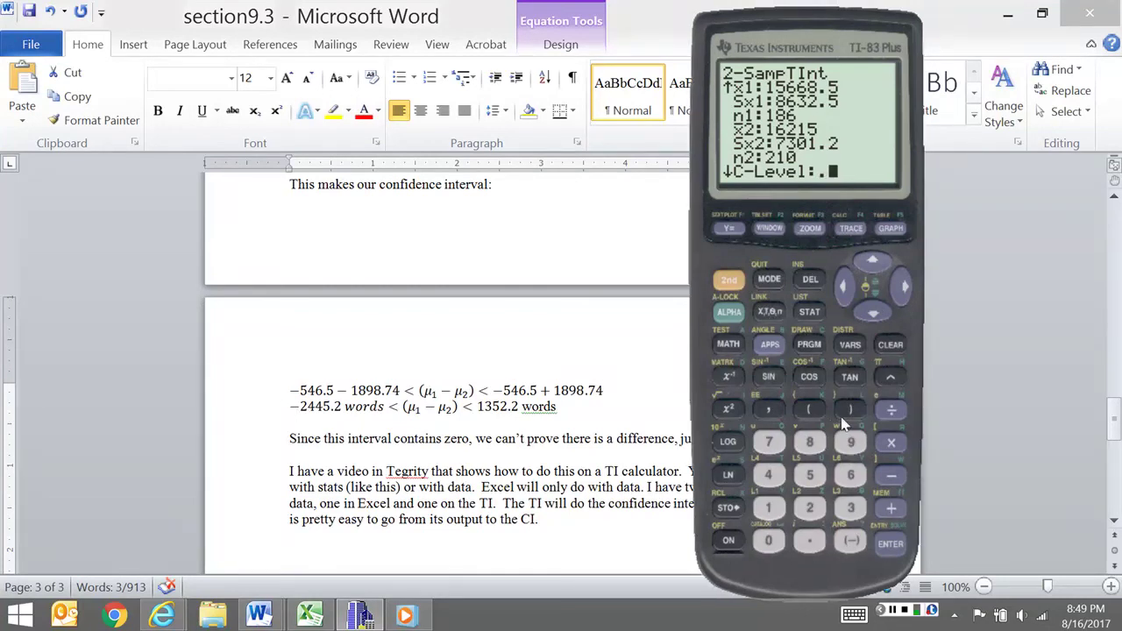
left_click(850, 442)
left_click(817, 442)
left_click(874, 310)
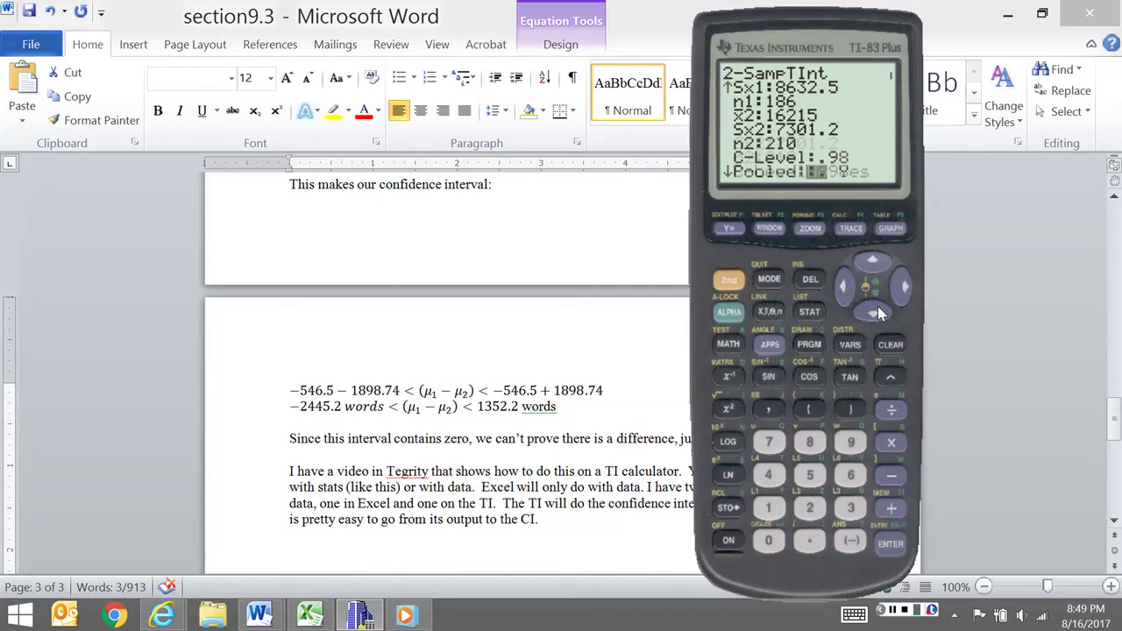
key("alt+Tab")
Leave Pooled at No and calculate the 2-SampTInt, giving (−2437, 1343.8) with df 364.259
scroll(313, 292, "up", 2)
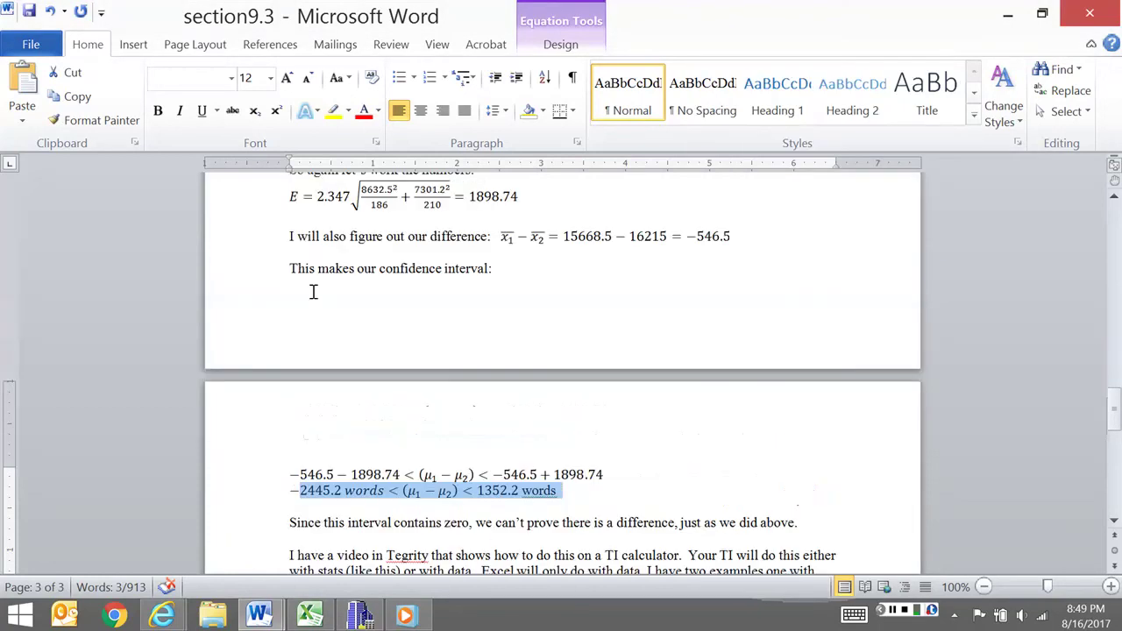
scroll(392, 395, "down", 1)
key("alt+Tab")
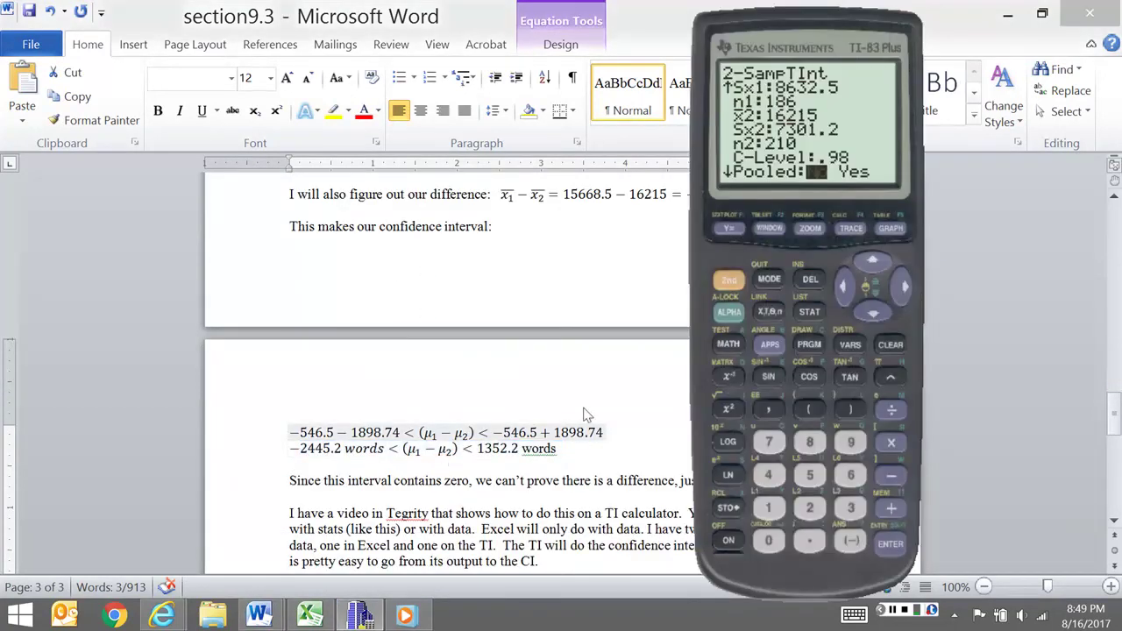
left_click(871, 313)
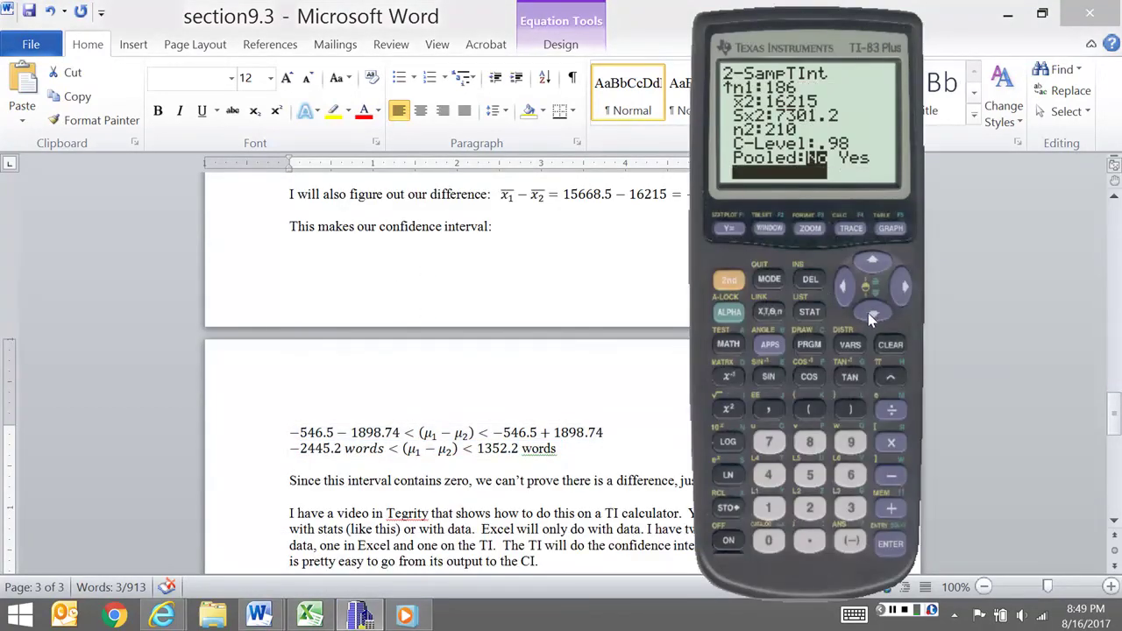
left_click(876, 543)
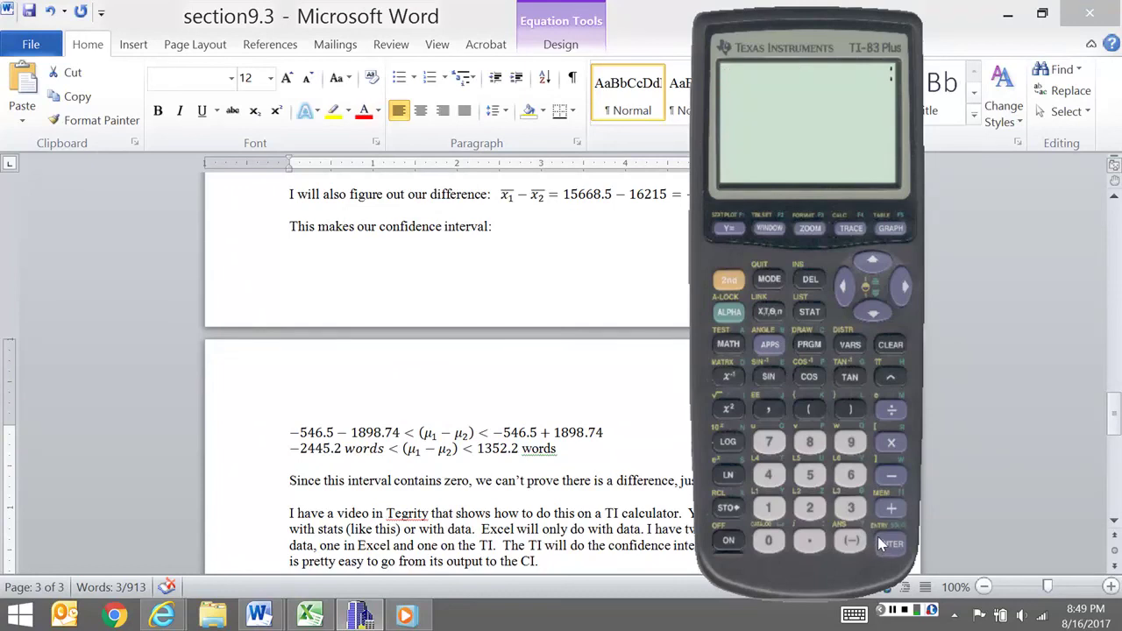